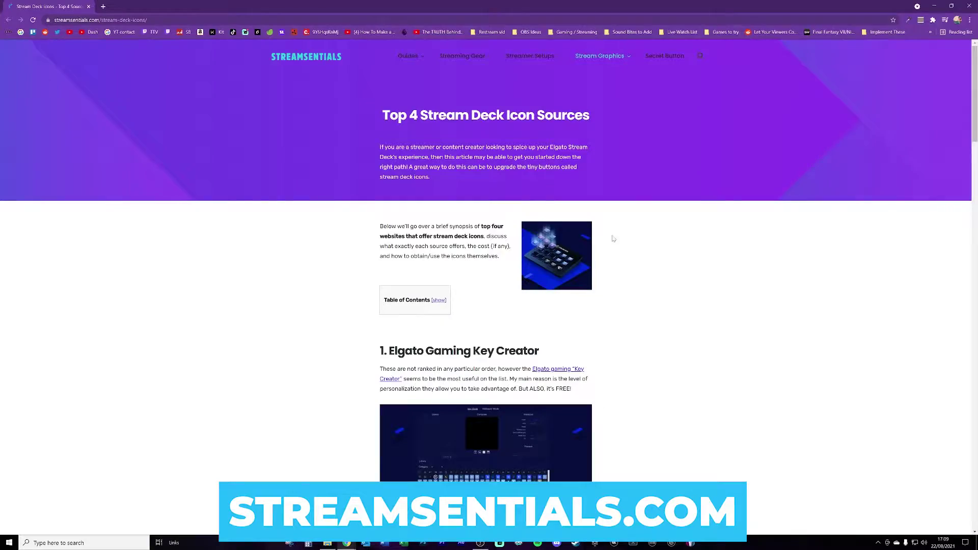
Scroll the Streamsentials article down to the '1. Elgato Gaming Key Creator' heading
scroll(643, 201, down, 6)
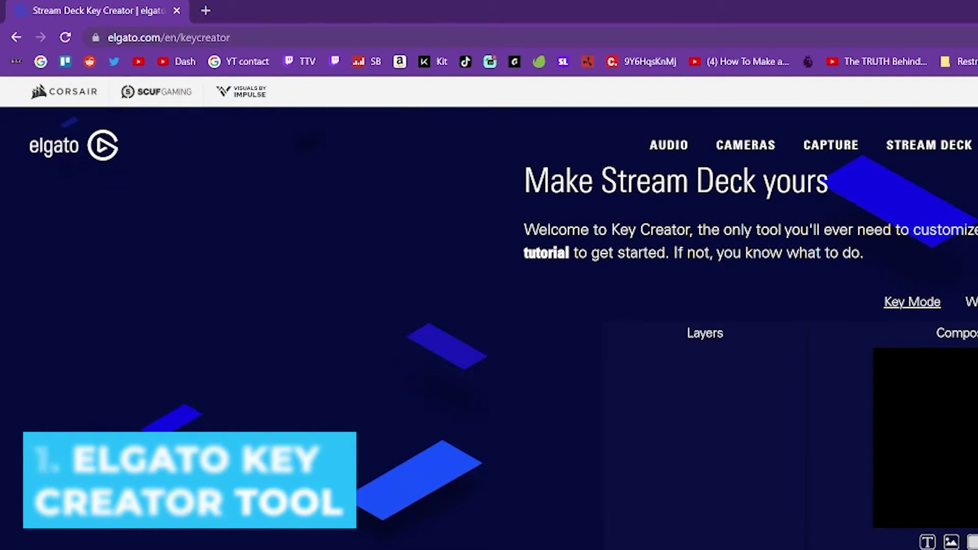
Browse the Key Creator icon library, then switch the editor to Wallpaper Mode
key(ctrl+l)
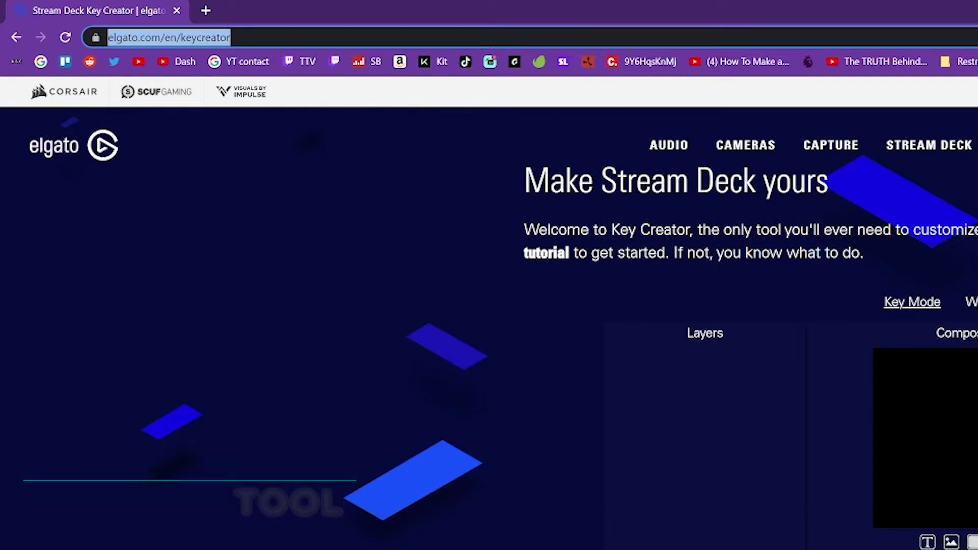
click(272, 128)
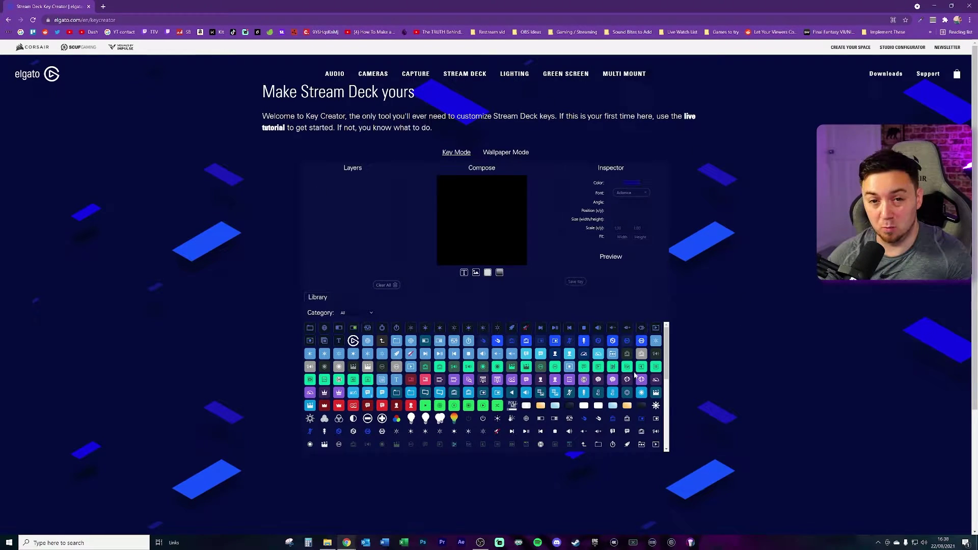
scroll(698, 343, down, 3)
scroll(532, 296, down, 10)
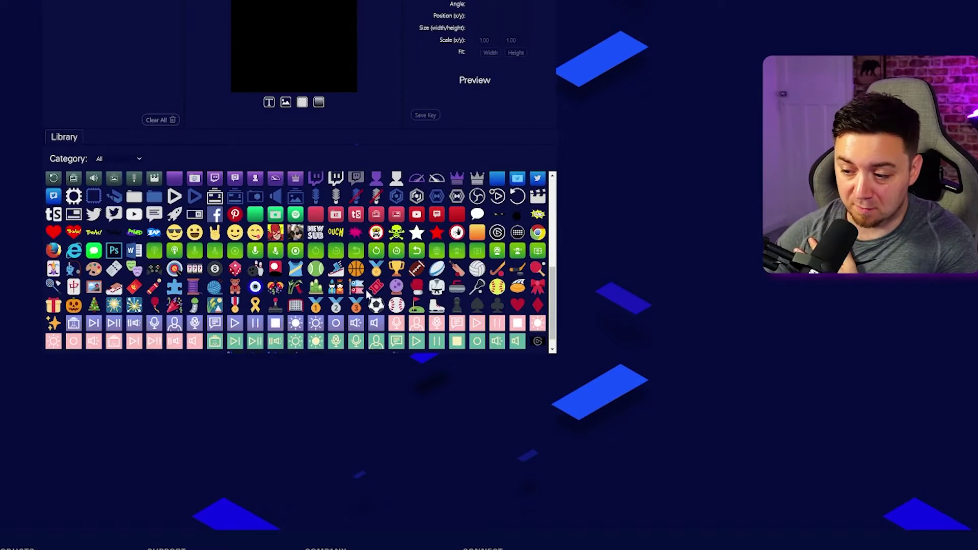
scroll(340, 249, up, 10)
scroll(686, 283, up, 3)
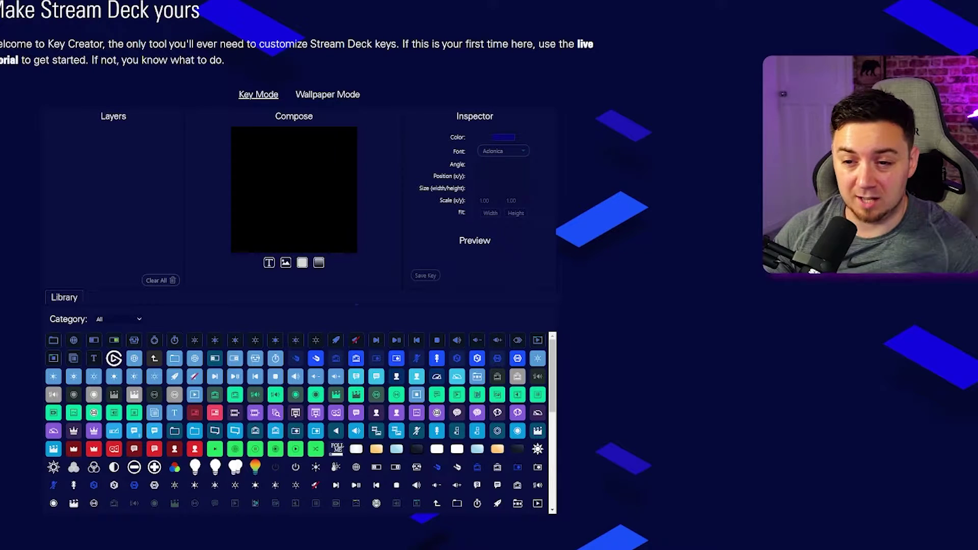
click(332, 95)
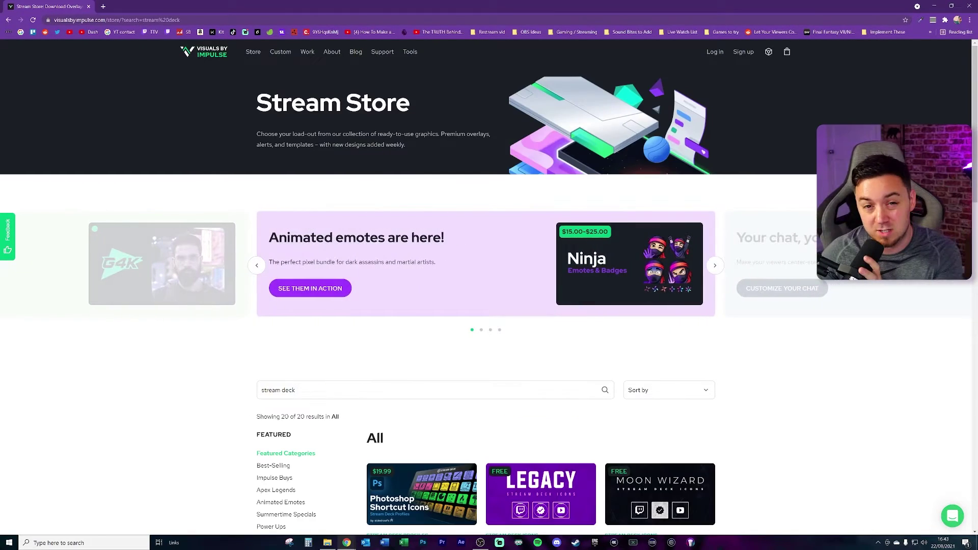
Scroll the 'stream deck' store results and open the free Riders Stream Deck Icons product
triple_click(285, 390)
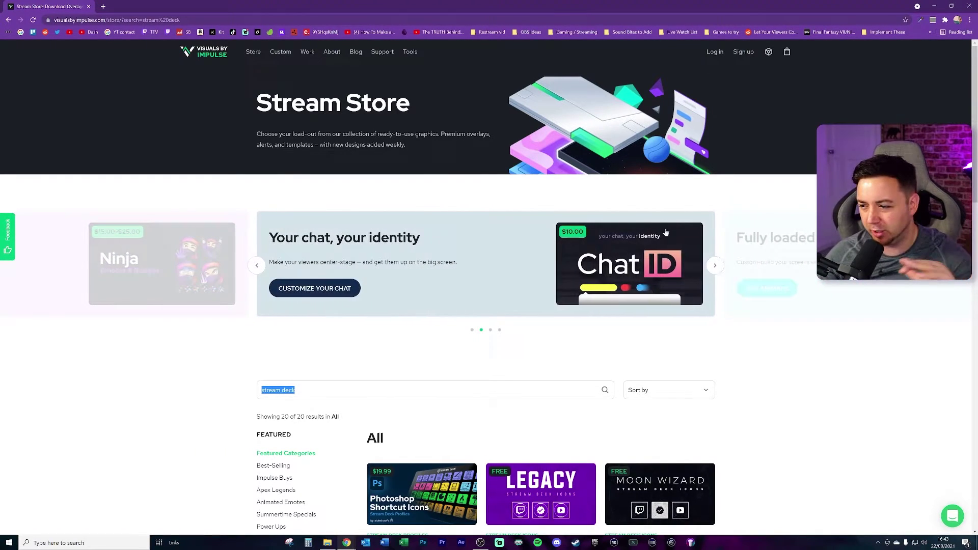
click(714, 265)
key(ctrl+a)
scroll(173, 369, down, 5)
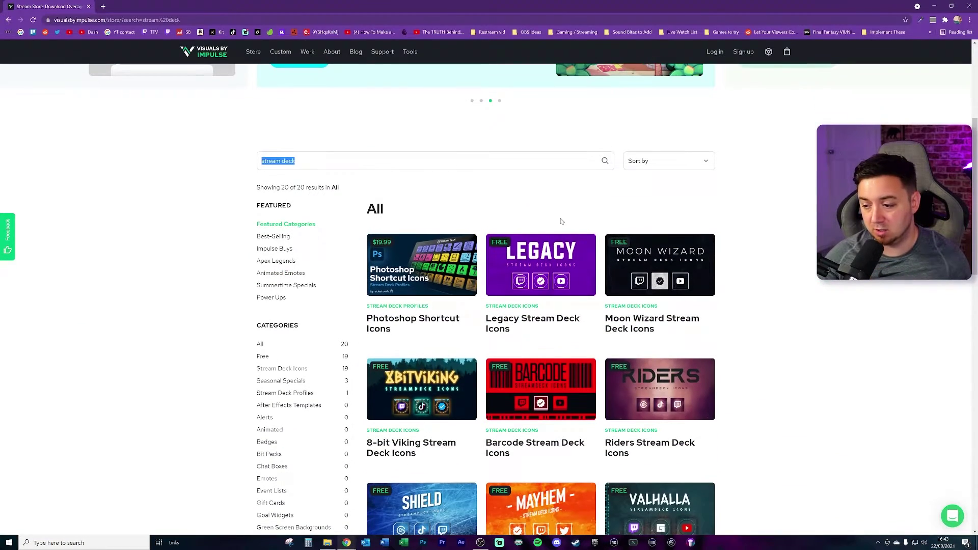
scroll(691, 397, down, 8)
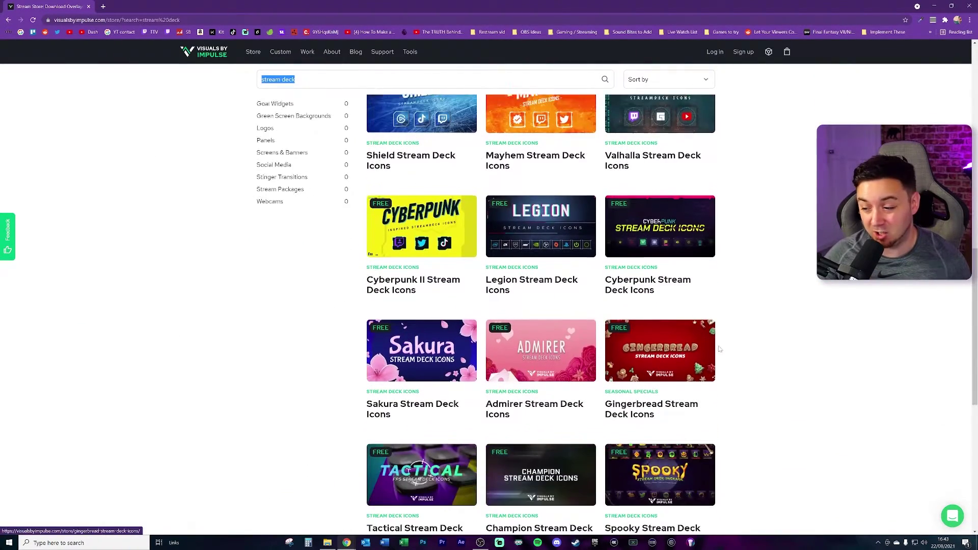
scroll(759, 375, down, 3)
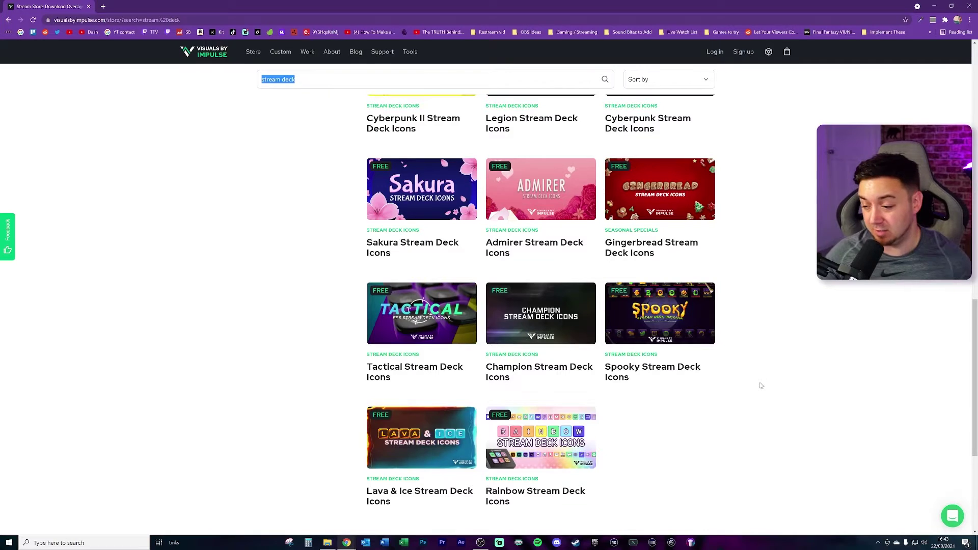
scroll(760, 386, up, 15)
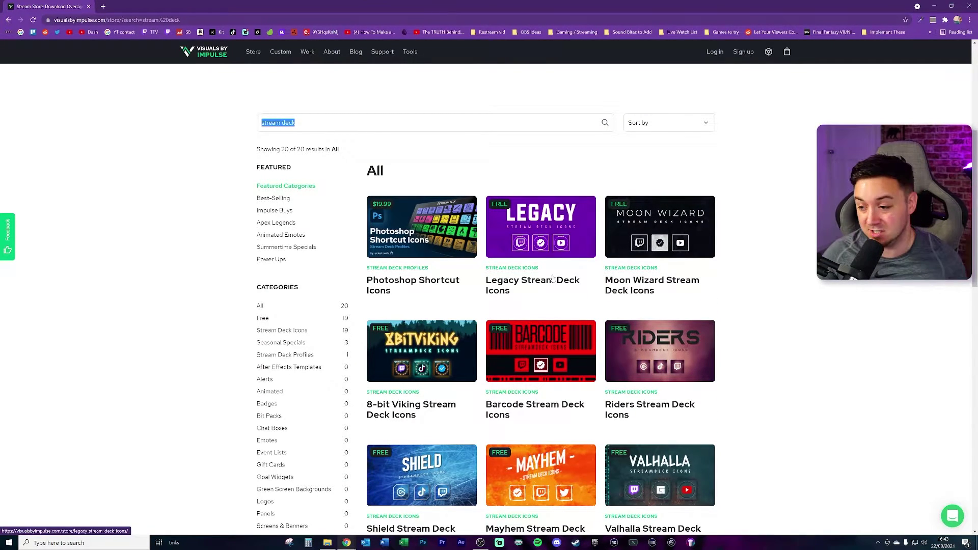
scroll(740, 317, down, 2)
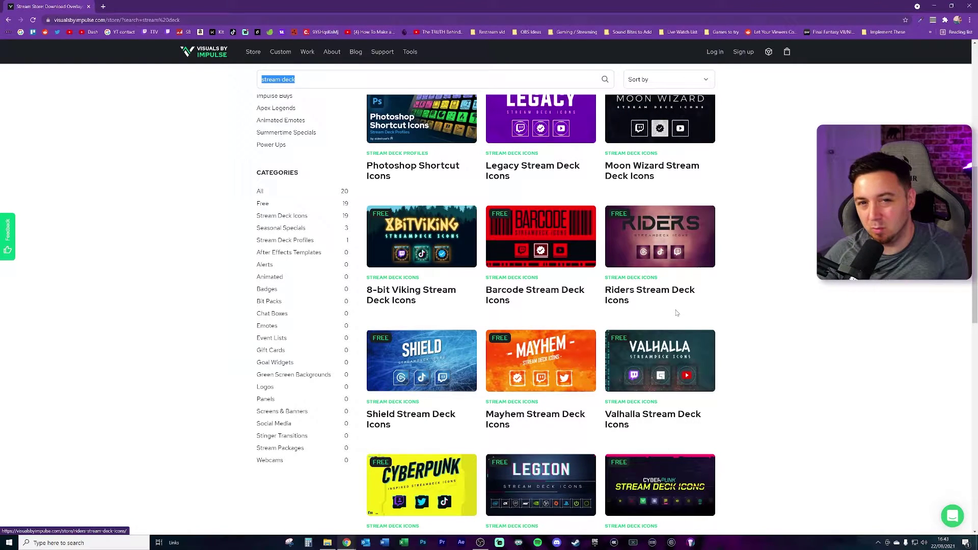
scroll(681, 308, down, 1)
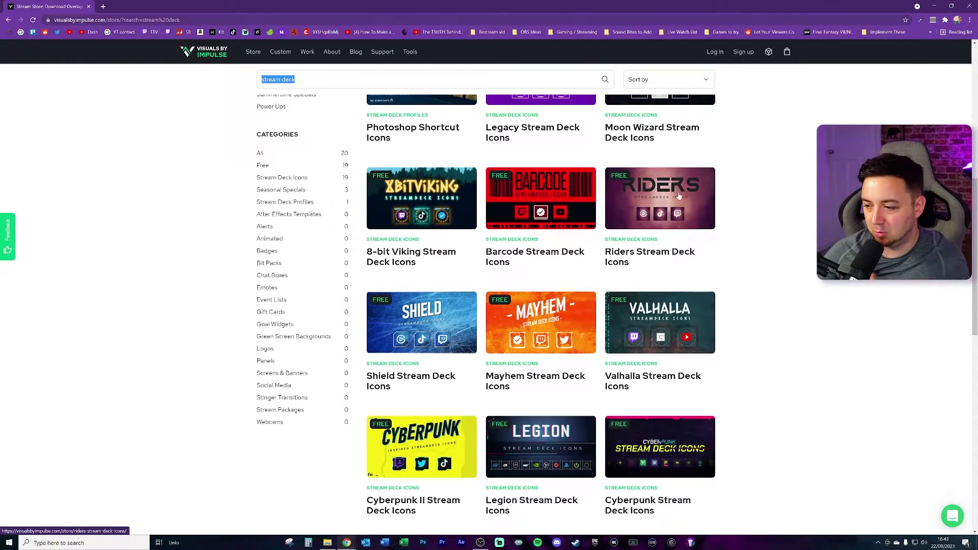
click(660, 198)
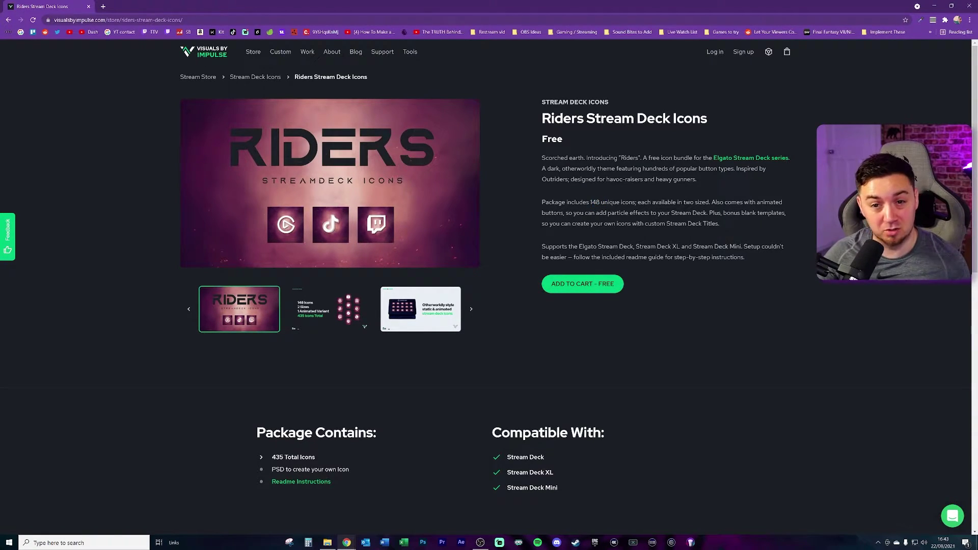
Preview the next Riders pack image and add the free pack to the cart
click(471, 309)
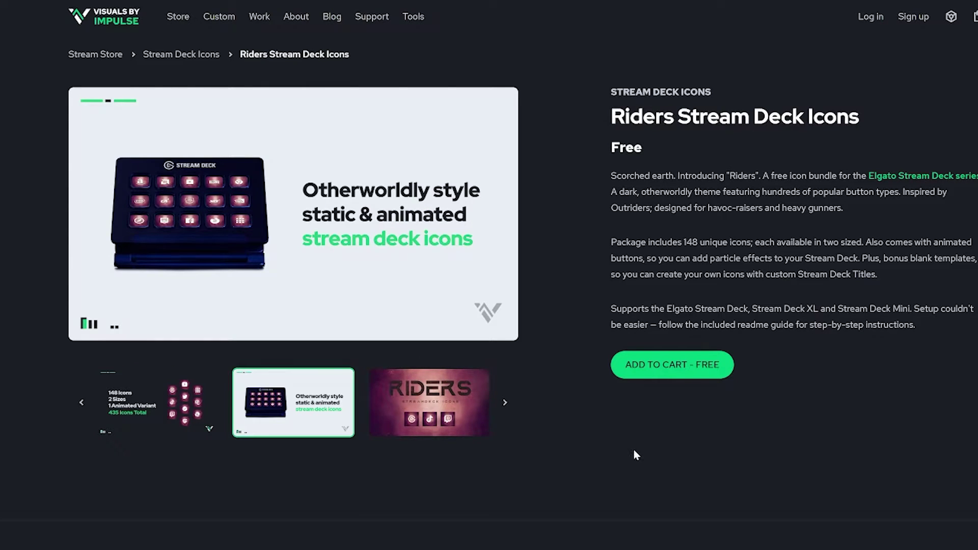
click(663, 365)
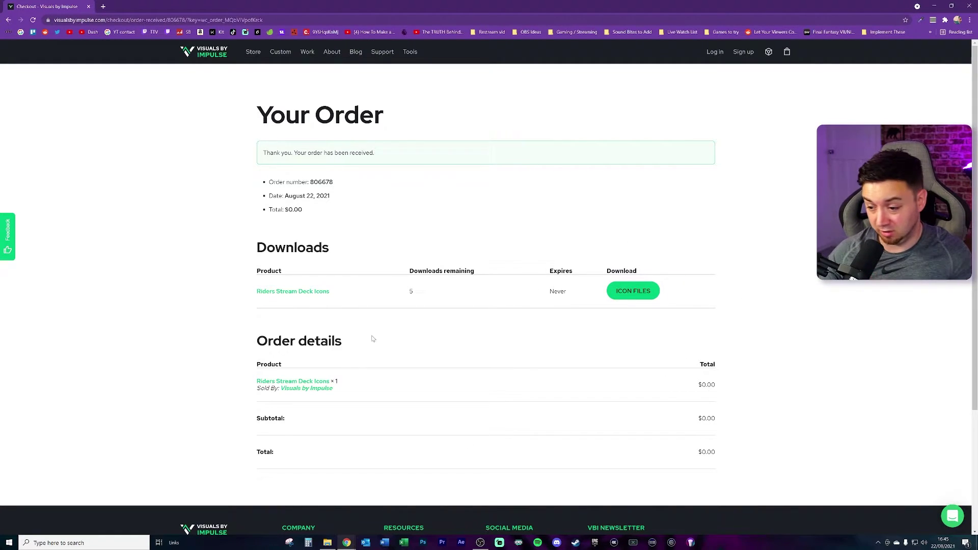
Download the Riders icon files and open the Animated folder's Amazon 256x256 GIF in Photos
click(633, 298)
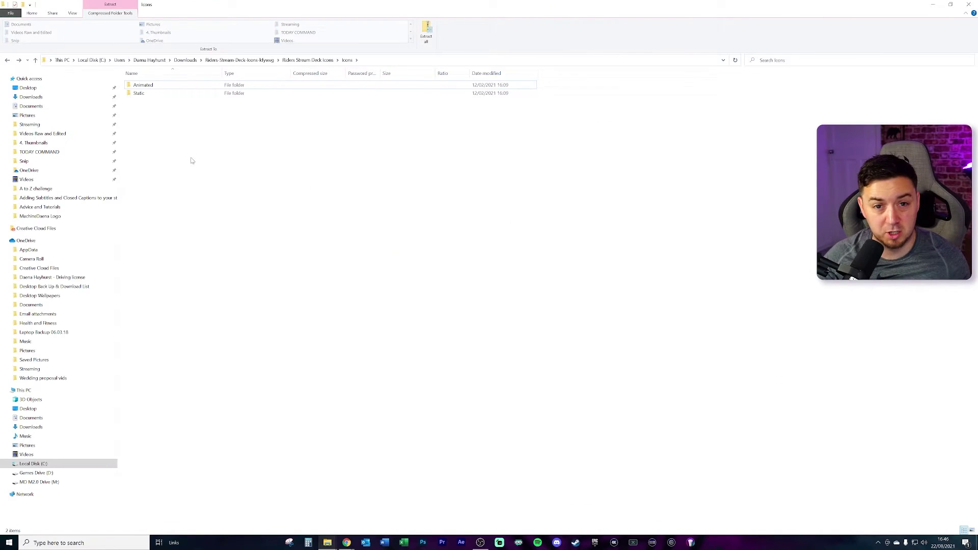
click(140, 93)
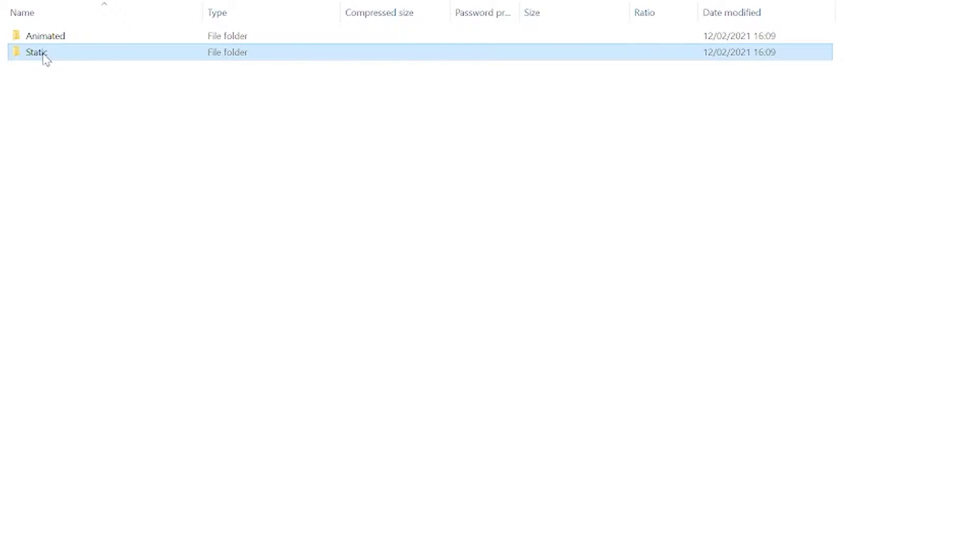
click(102, 218)
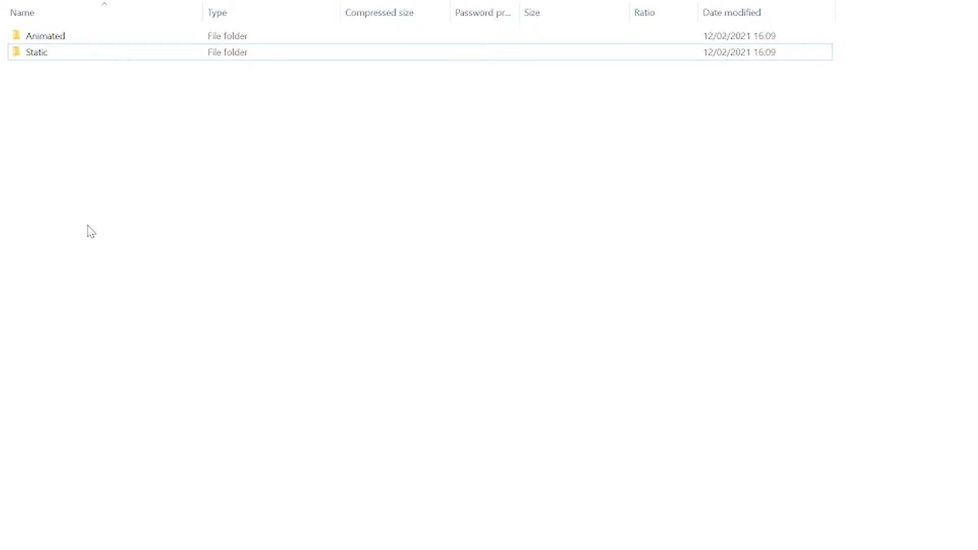
double_click(70, 37)
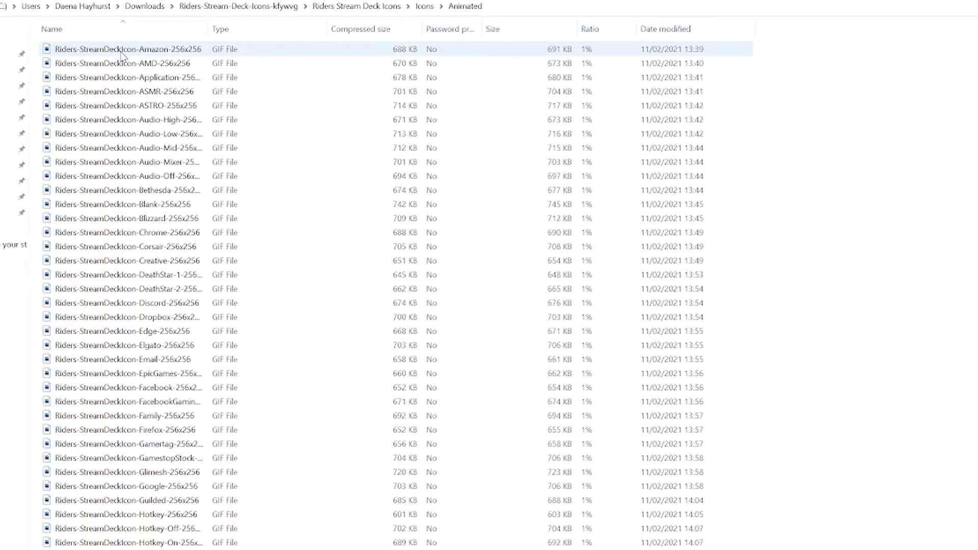
double_click(173, 86)
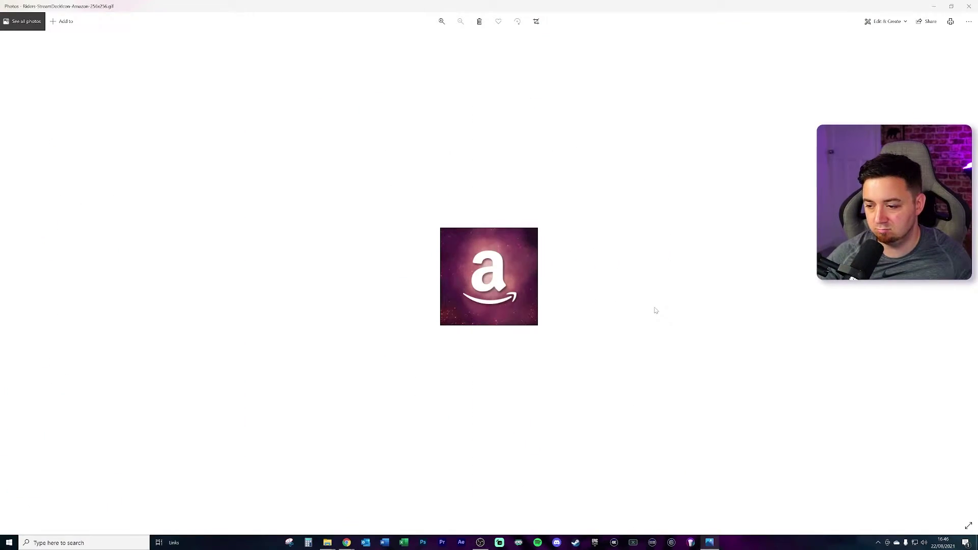
Advance in Photos to the static Amazon PNG icon
key(Right)
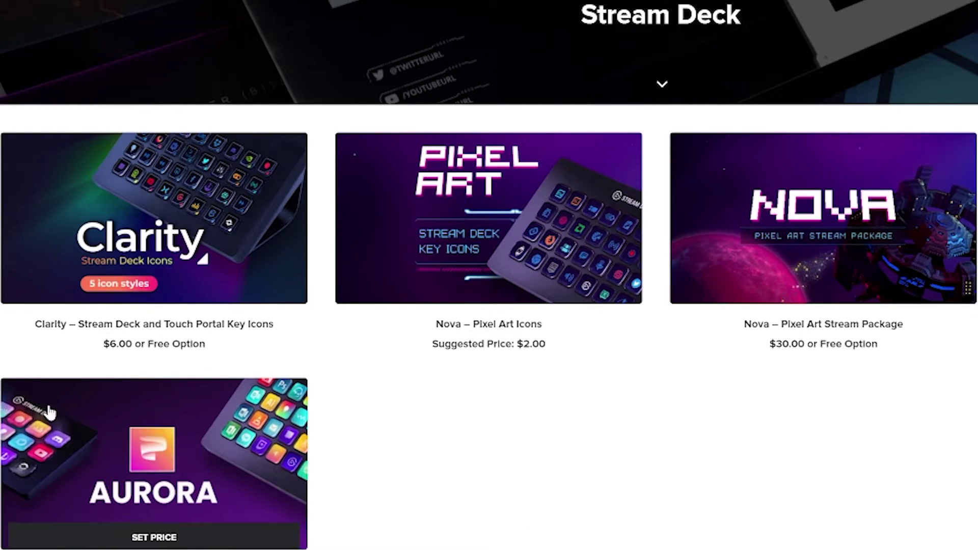
Open the Aurora – Stream Deck Key Icons product from the Nerd or Die listing
mouse_move(193, 492)
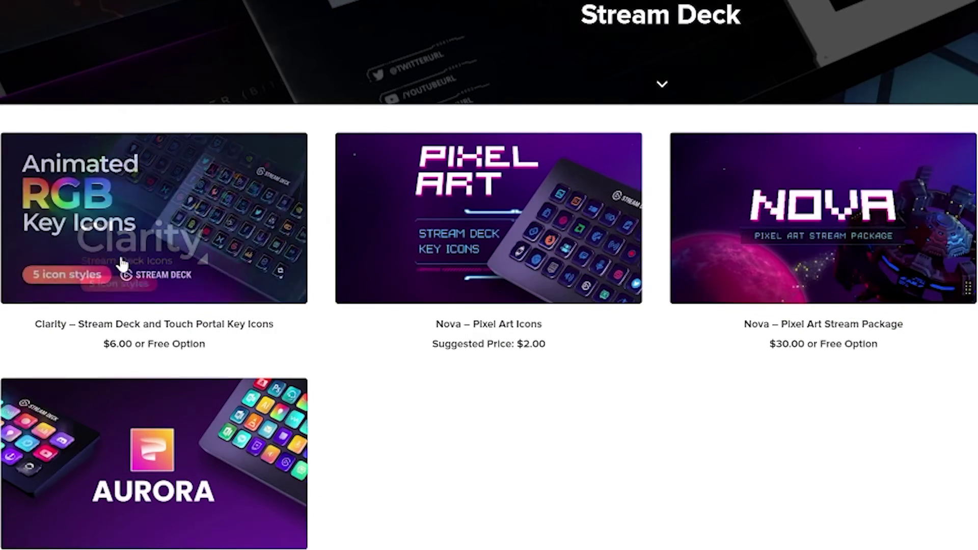
mouse_move(153, 459)
click(240, 527)
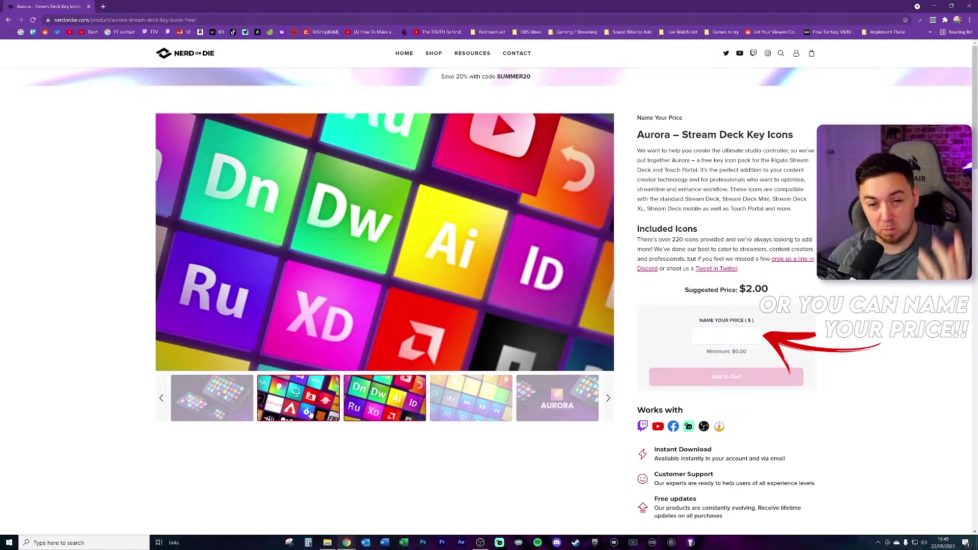
Scroll to Aurora's Description, highlight the Photoshop (.PSD) template heading, then scroll back up
scroll(578, 312, down, 7)
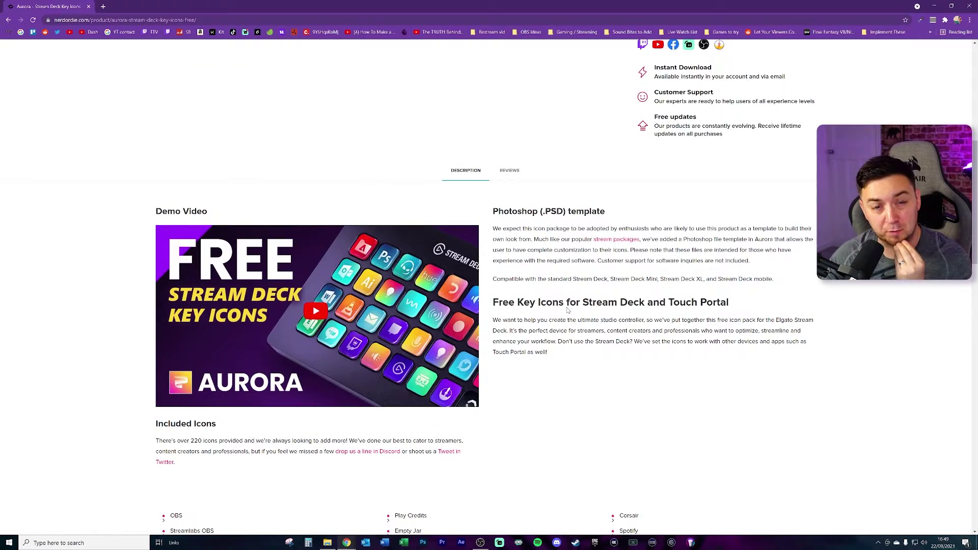
drag(498, 211, 626, 208)
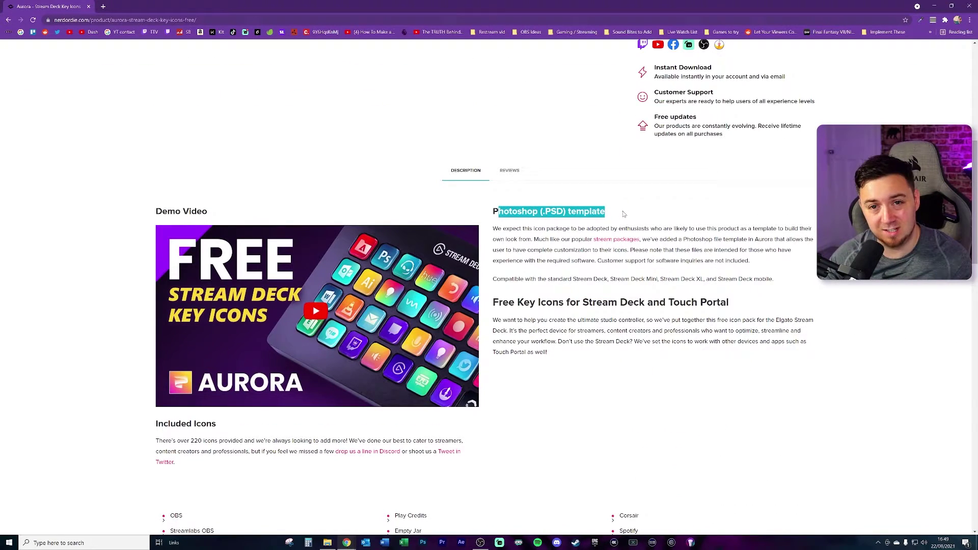
click(603, 227)
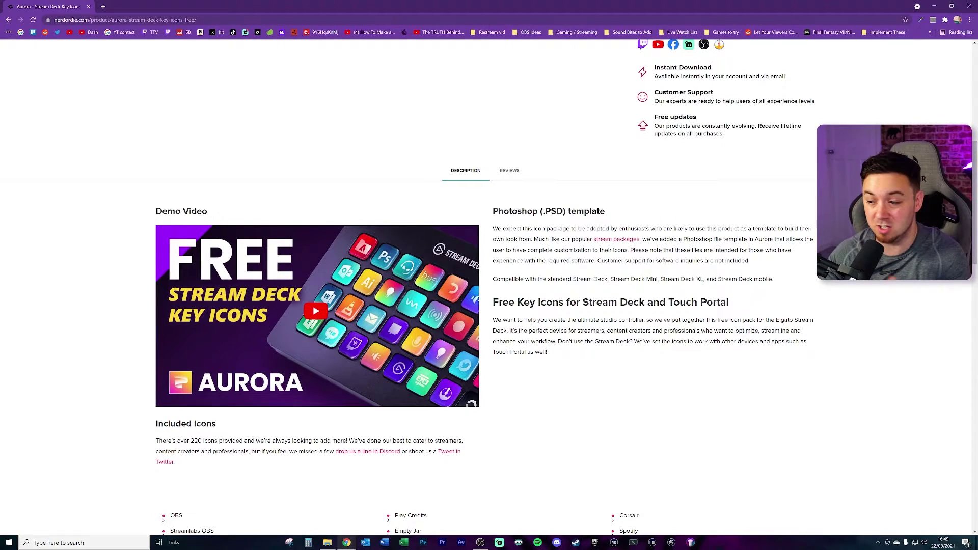
drag(619, 213, 498, 212)
click(572, 220)
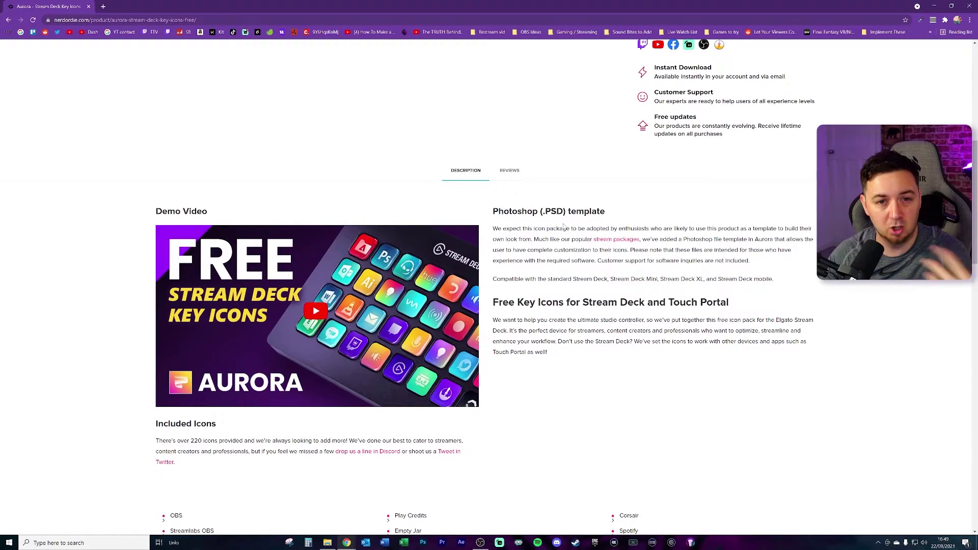
scroll(489, 286, up, 5)
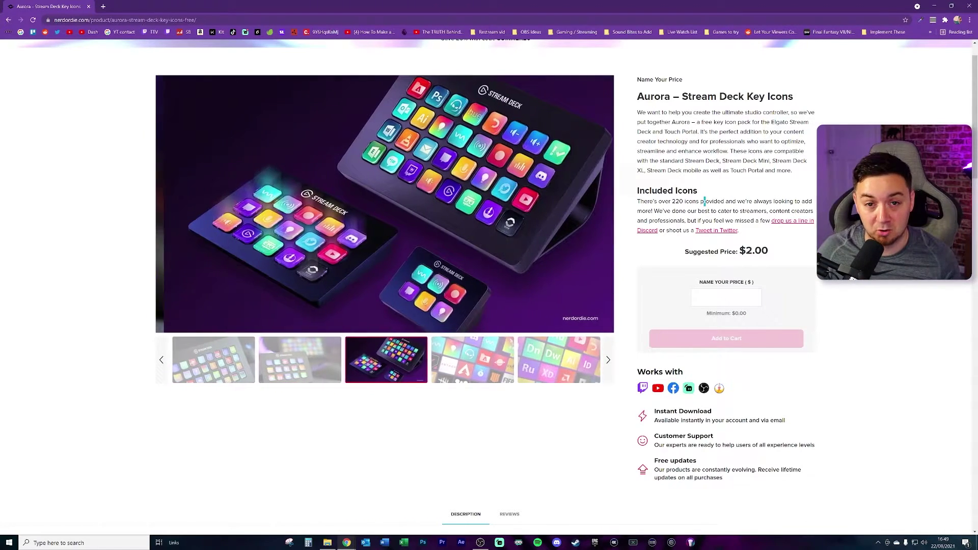
scroll(801, 189, up, 1)
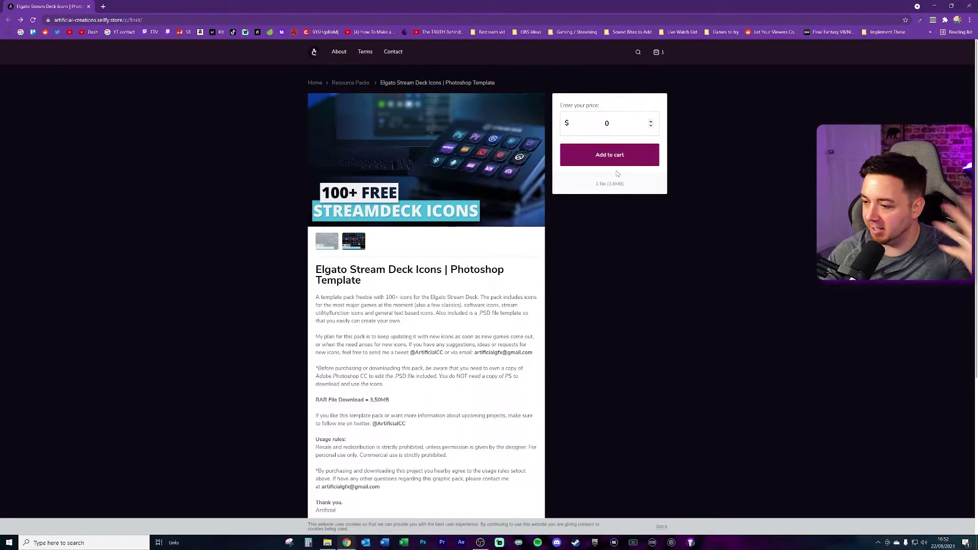
Add the Elgato Stream Deck Icons pack to the cart at $0, then return to its product page
click(615, 159)
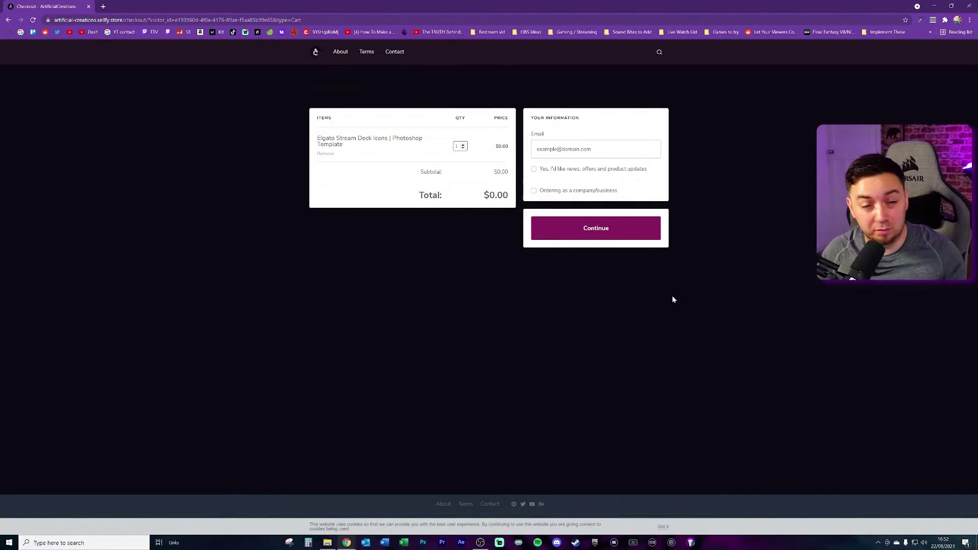
key(alt+Left)
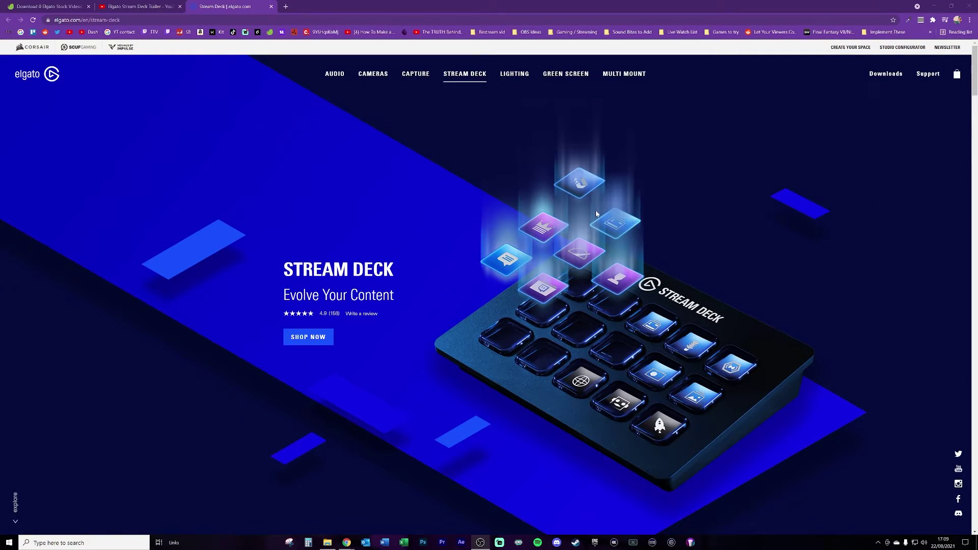
Scroll the elgato.com Stream Deck page past Break Boundaries, the creator quote and Take Control
scroll(596, 212, down, 10)
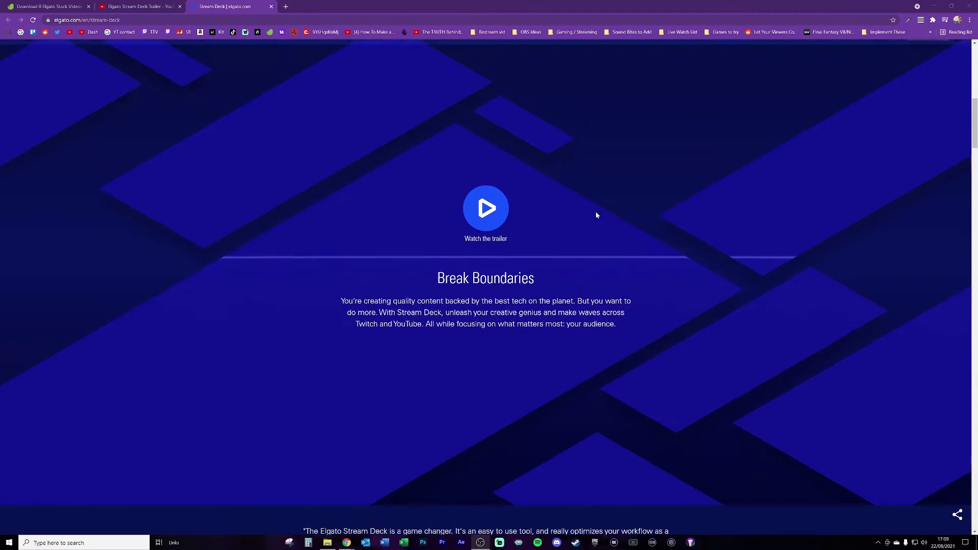
scroll(596, 212, down, 7)
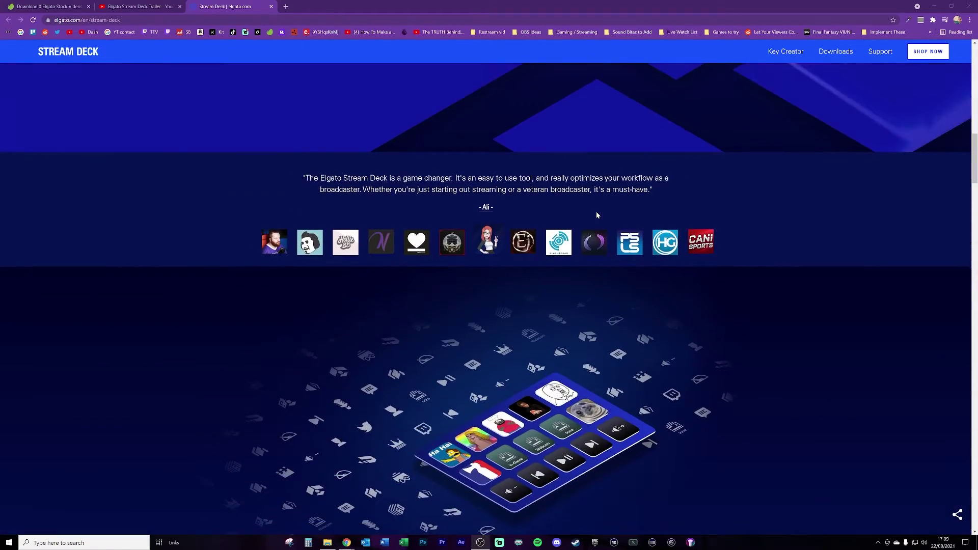
scroll(597, 214, down, 7)
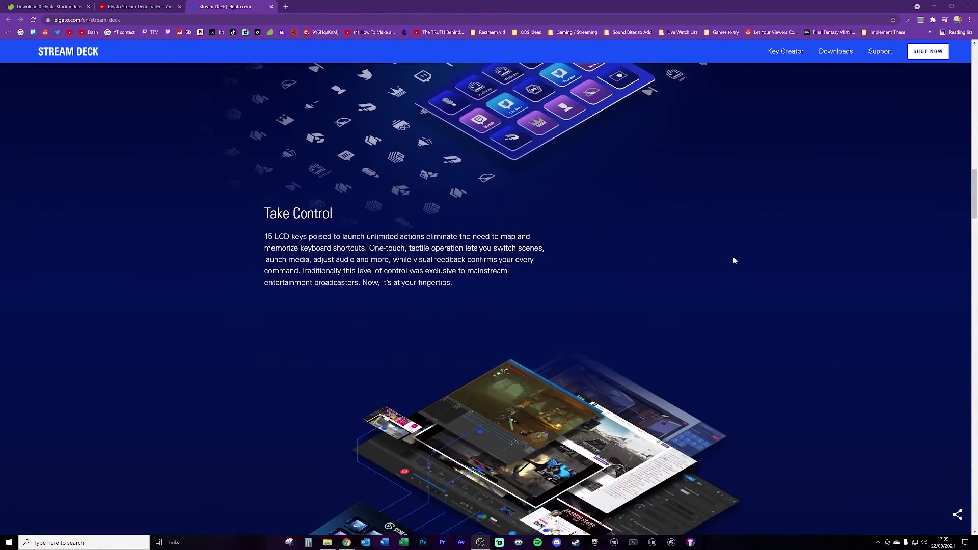
scroll(734, 260, down, 7)
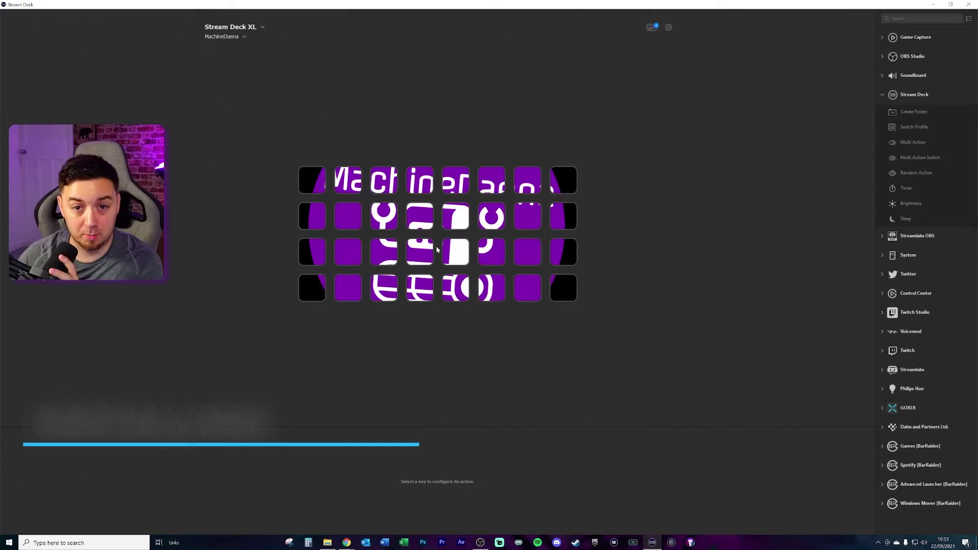
Inspect the purple folder key's Folder settings, then deselect the key
click(493, 224)
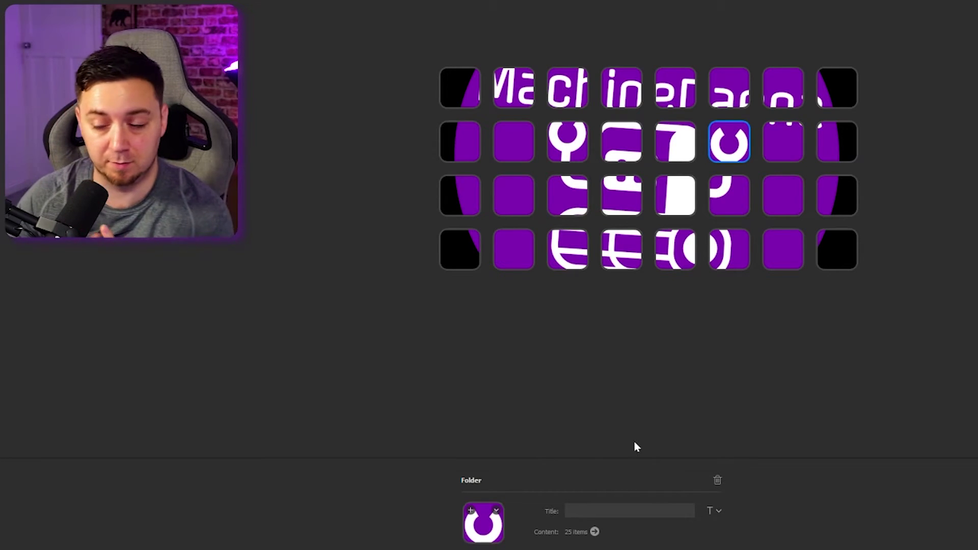
click(619, 444)
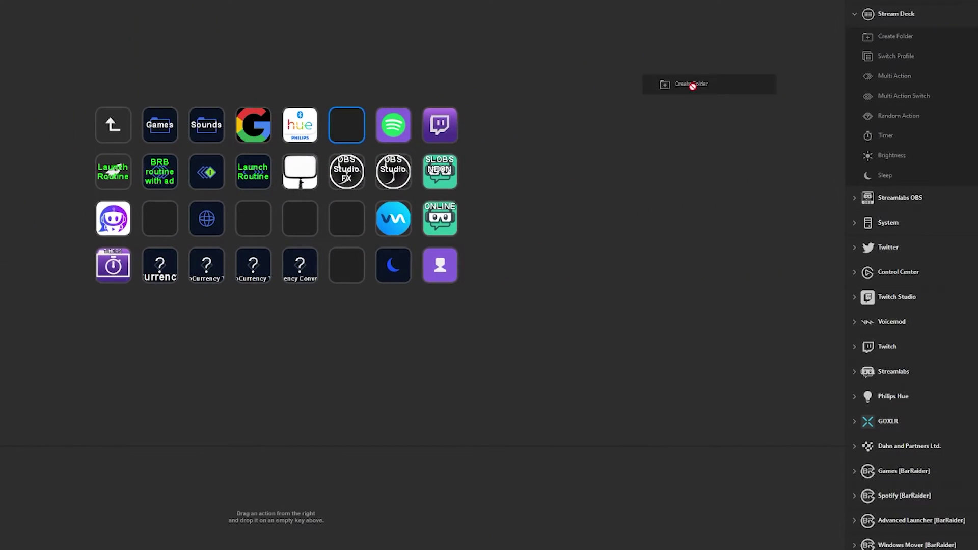
drag(682, 85, 339, 219)
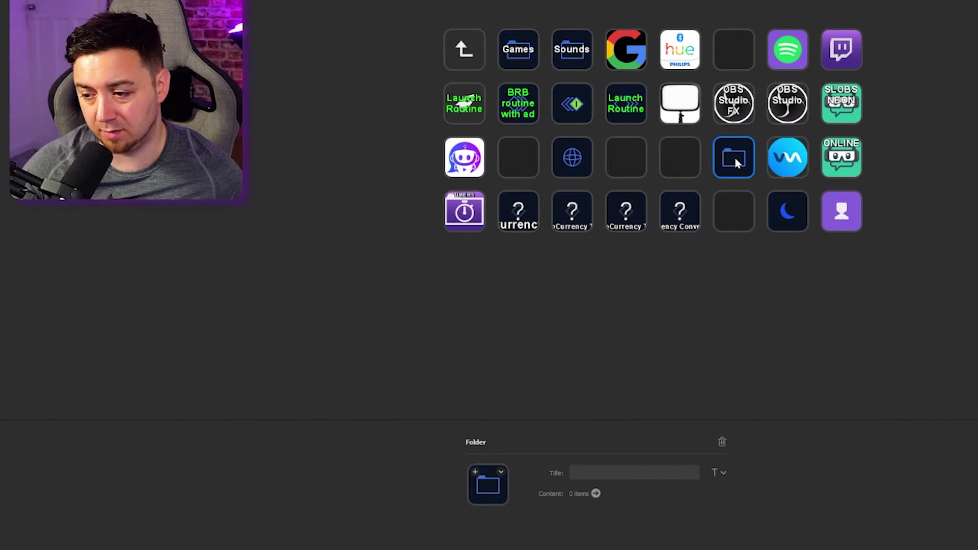
click(500, 472)
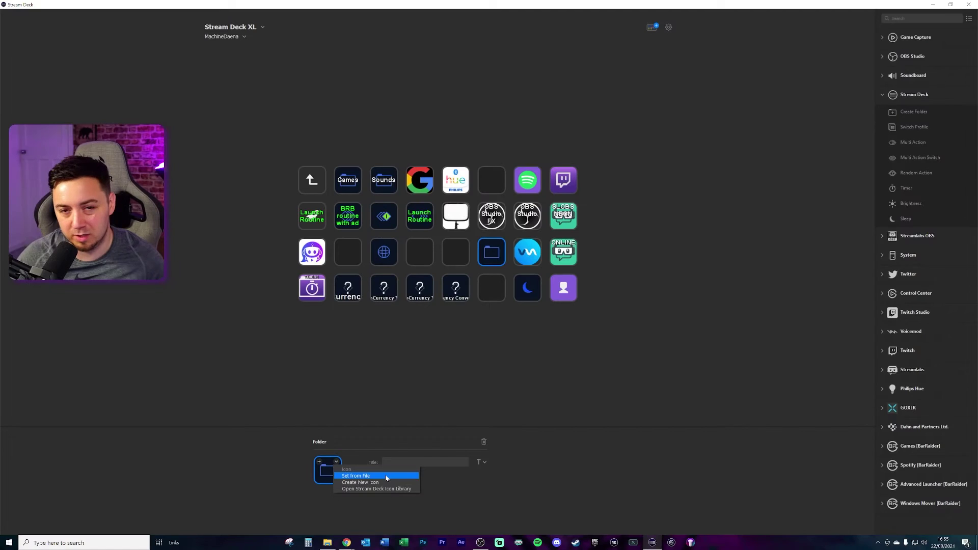
click(382, 488)
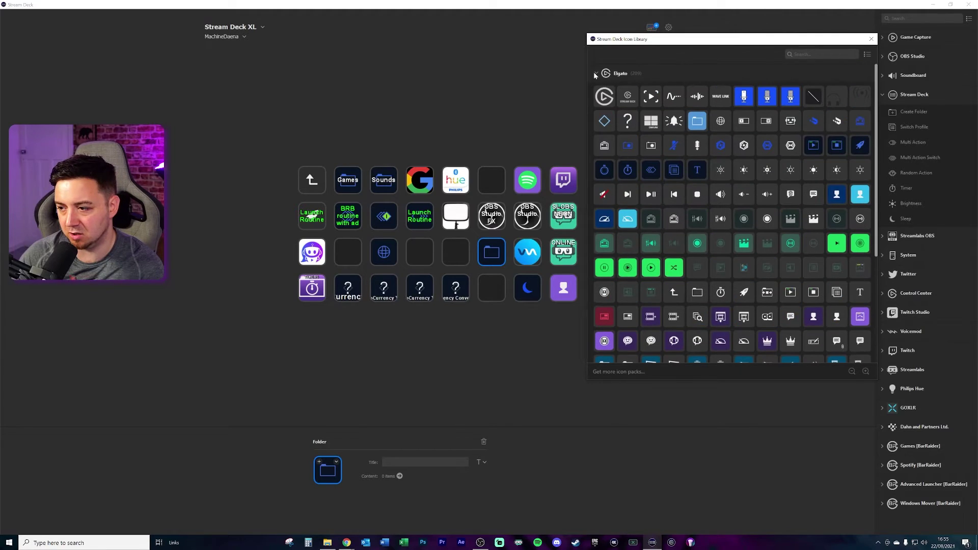
click(595, 73)
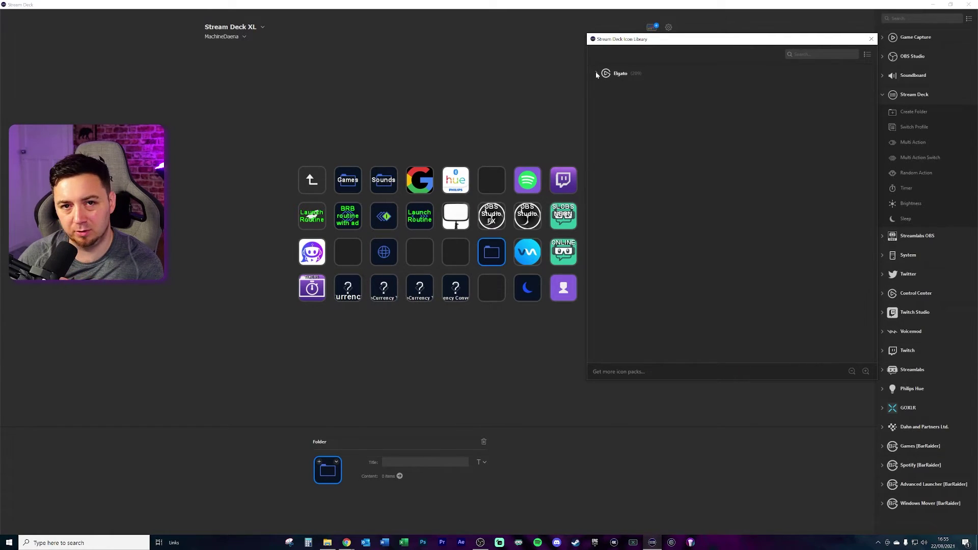
click(596, 73)
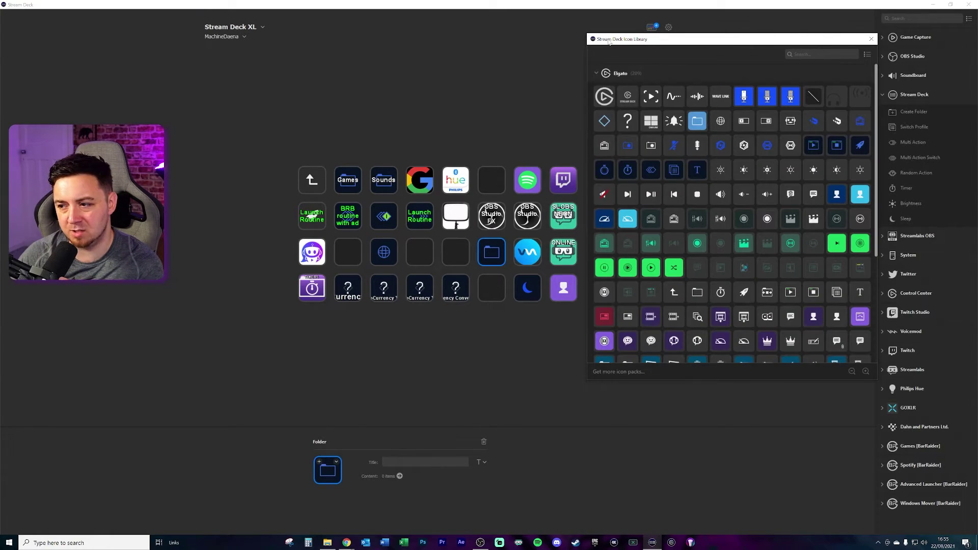
click(595, 73)
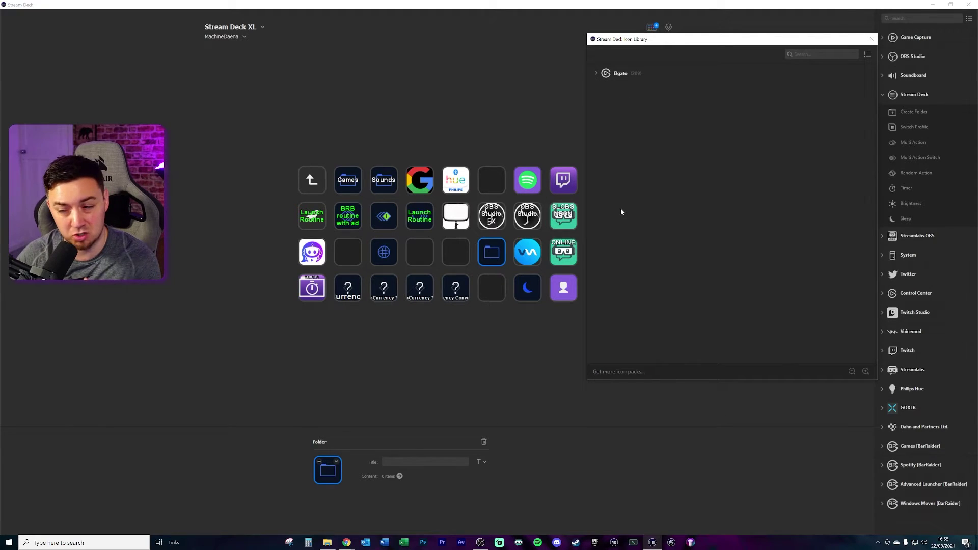
click(595, 73)
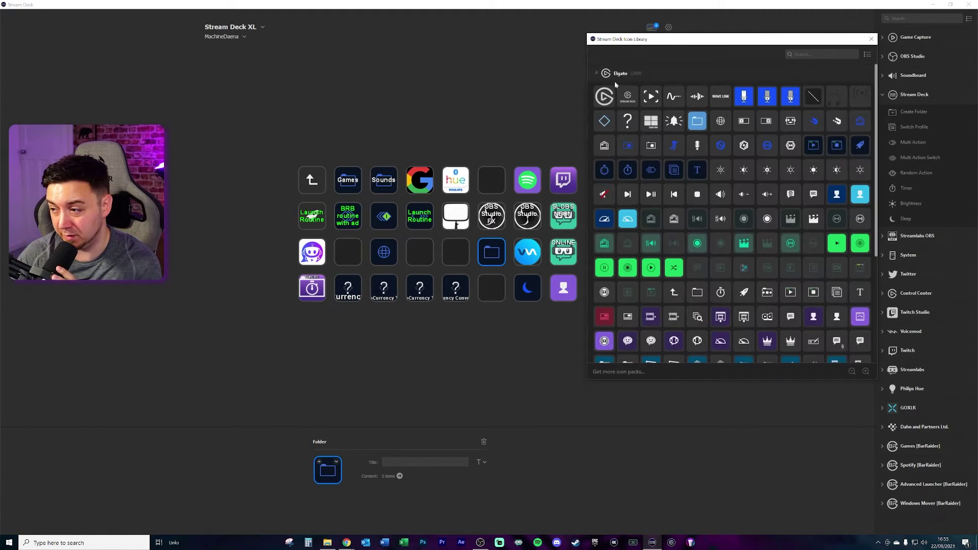
click(872, 39)
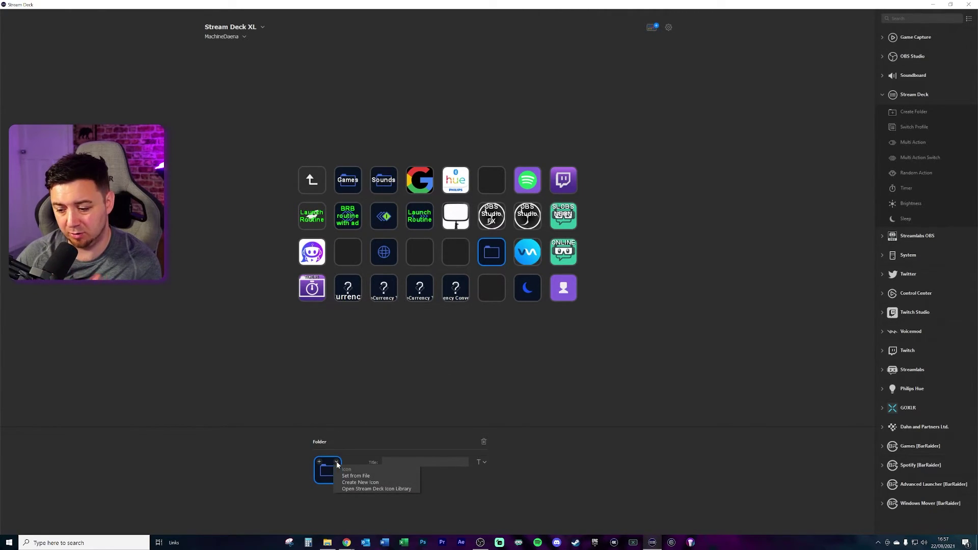
Set the folder key's icon to the animated Amazon image from Riders Stream Deck Icons
click(363, 477)
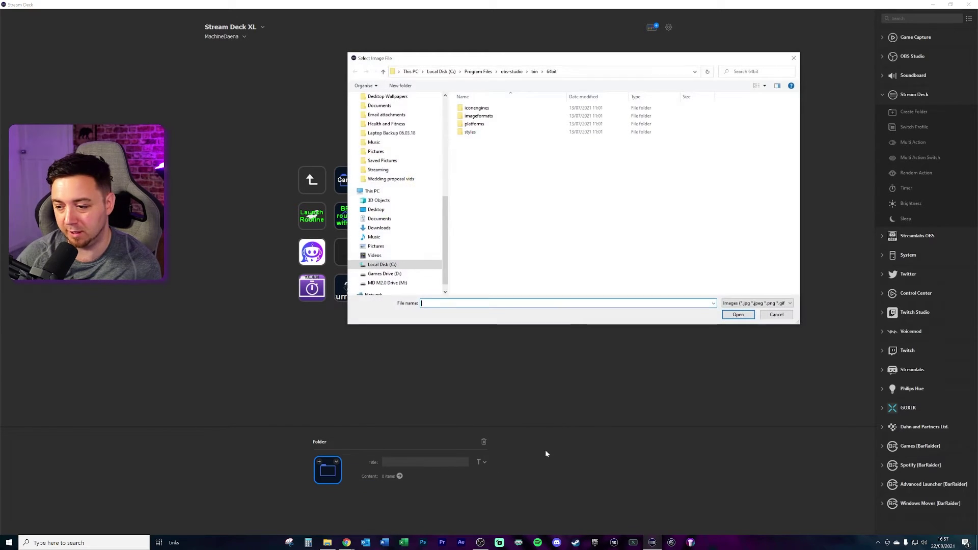
scroll(398, 141, up, 8)
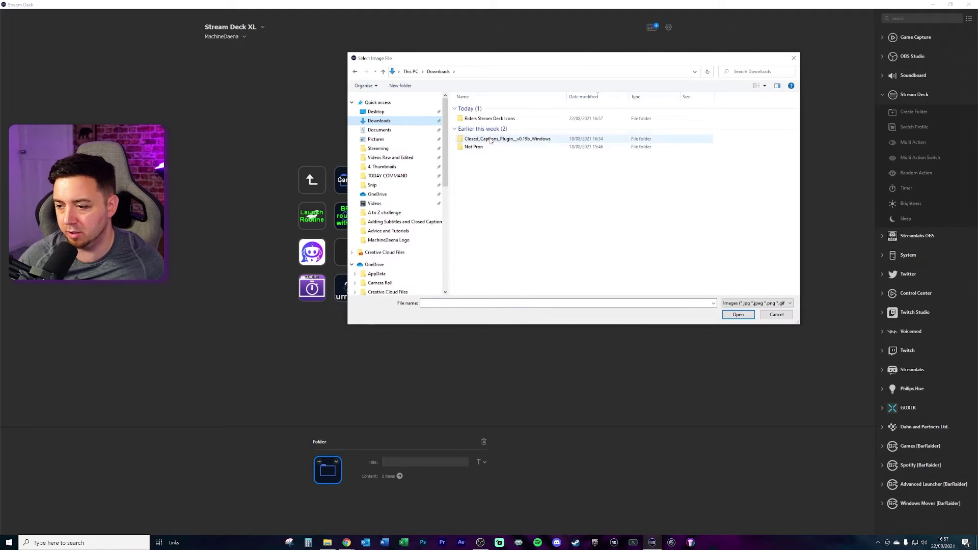
double_click(477, 120)
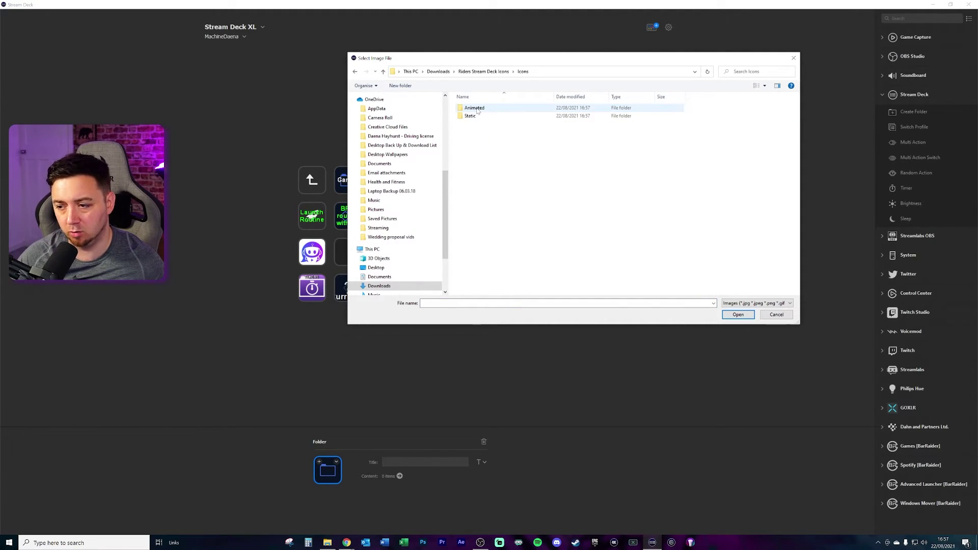
double_click(474, 108)
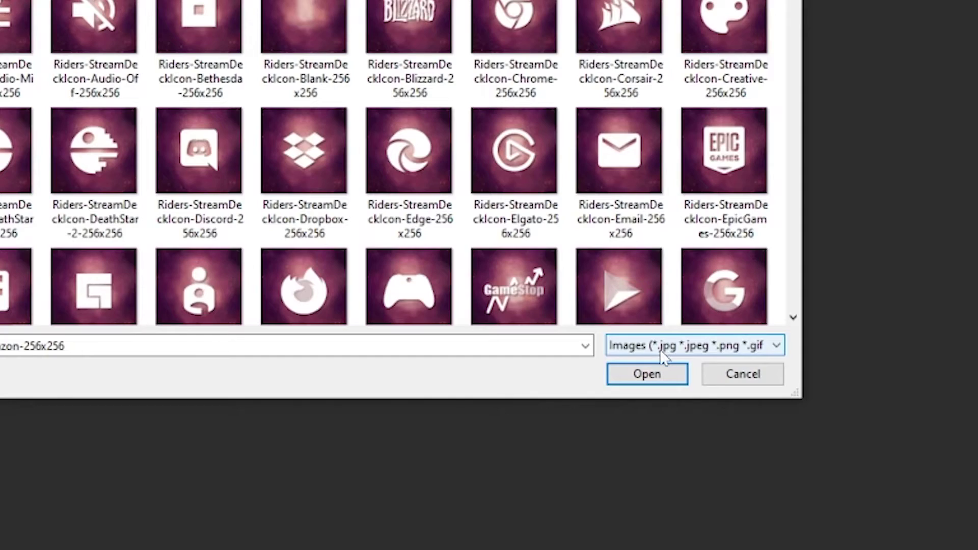
click(770, 303)
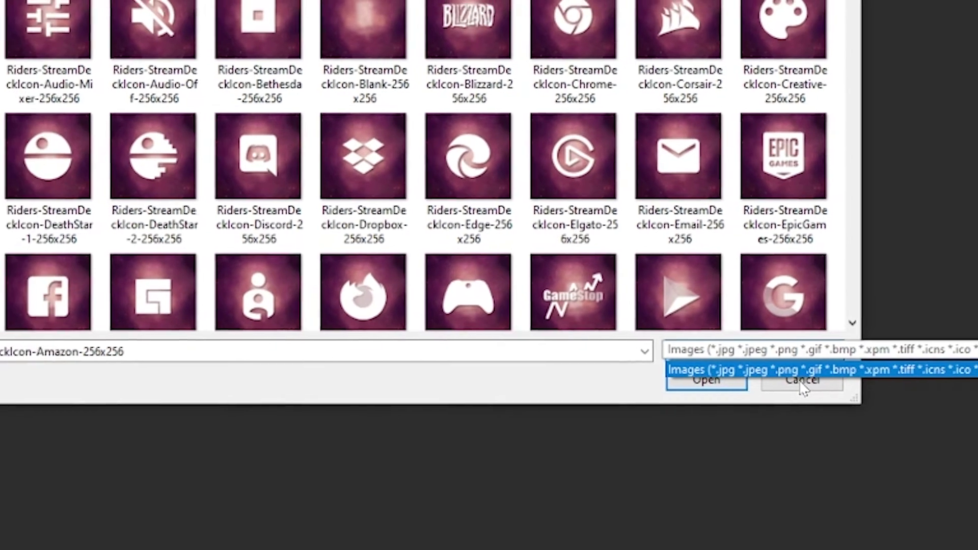
click(839, 366)
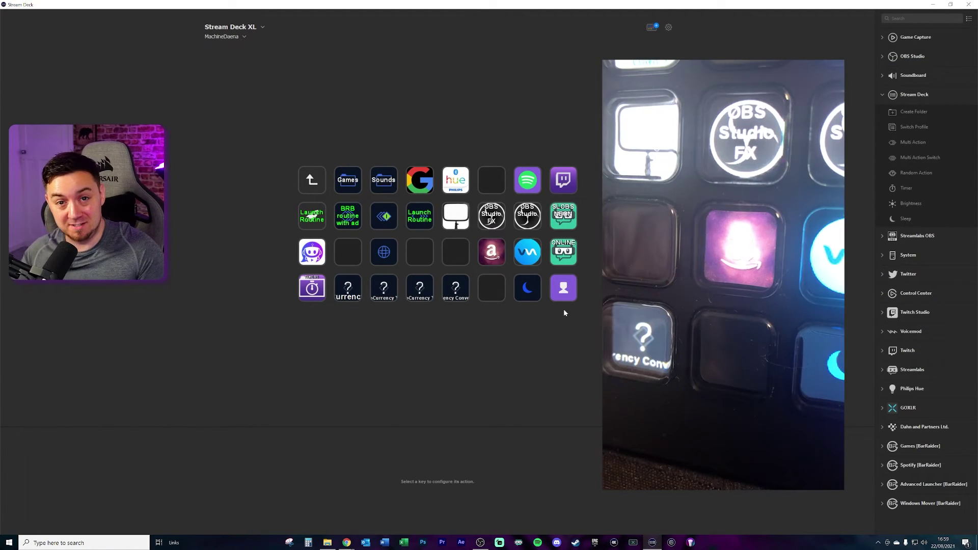
Replace the Amazon folder key's icon with the 256x256 static Amazon icon
click(492, 252)
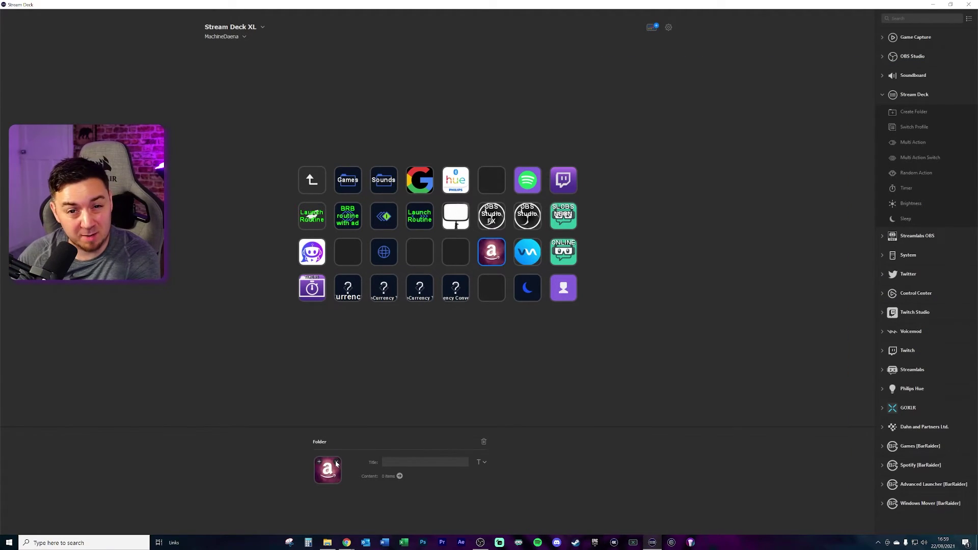
click(356, 476)
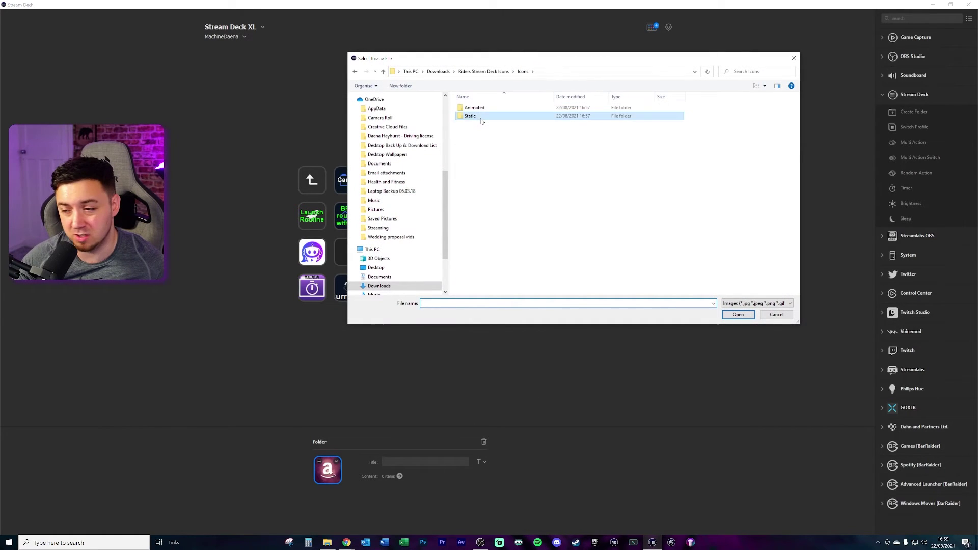
double_click(491, 111)
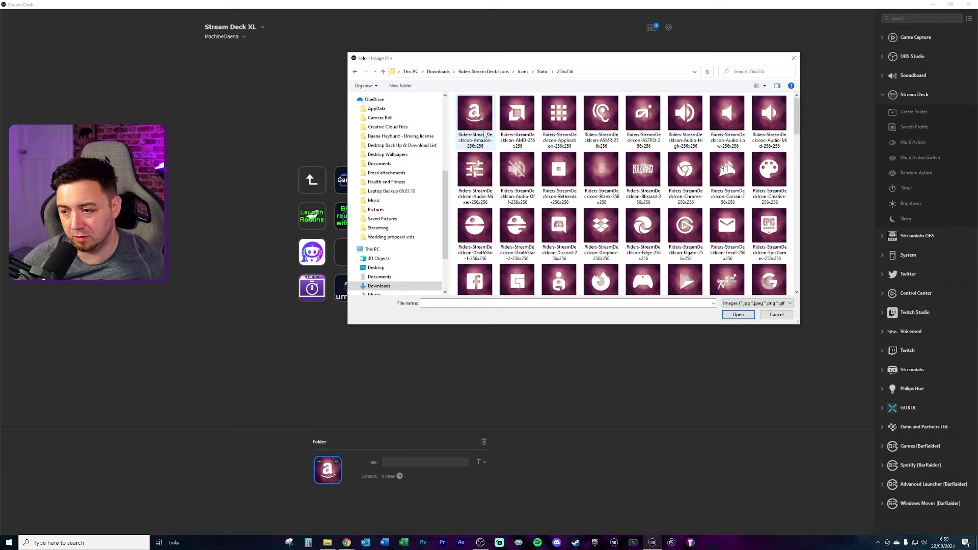
click(738, 314)
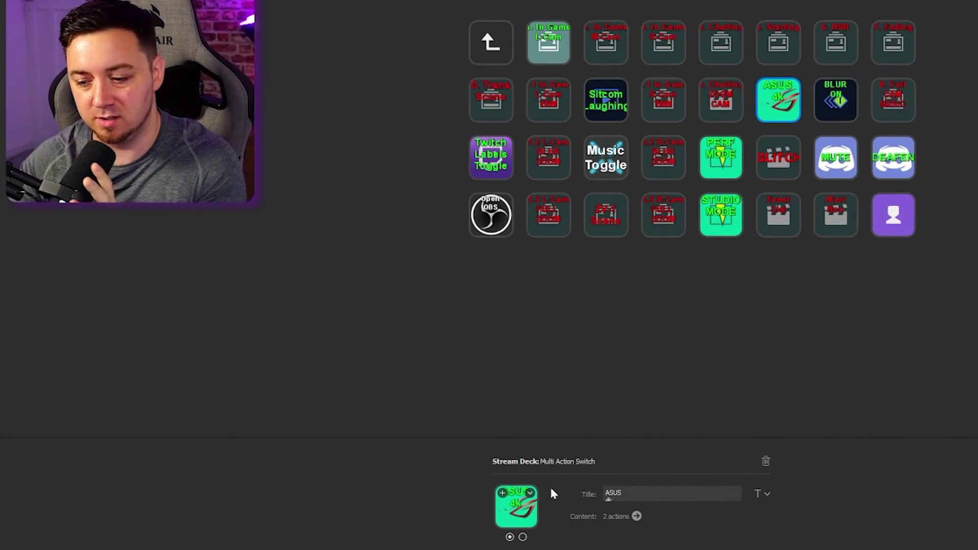
Preview the ASUS 4K switch key's APP Capture state, then return it to ASUS 4K
click(522, 537)
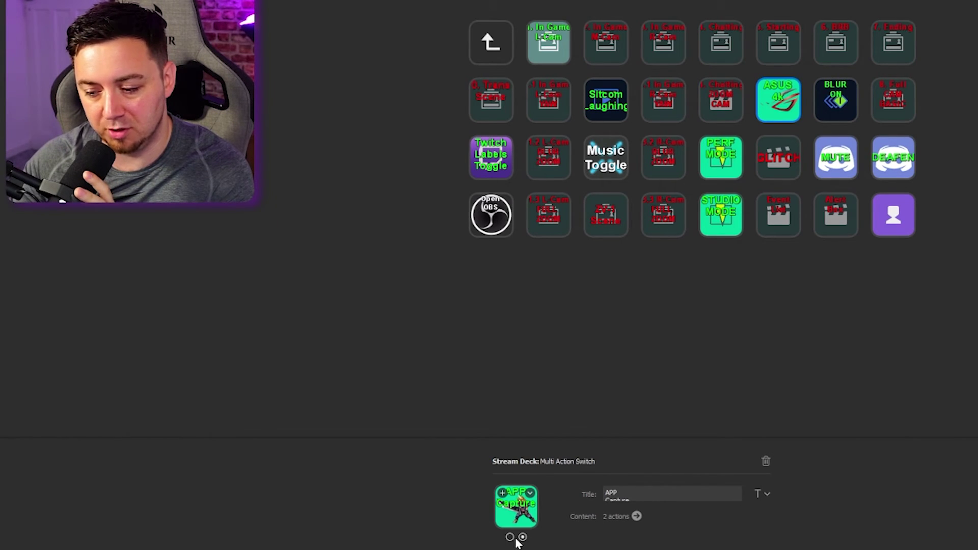
click(510, 537)
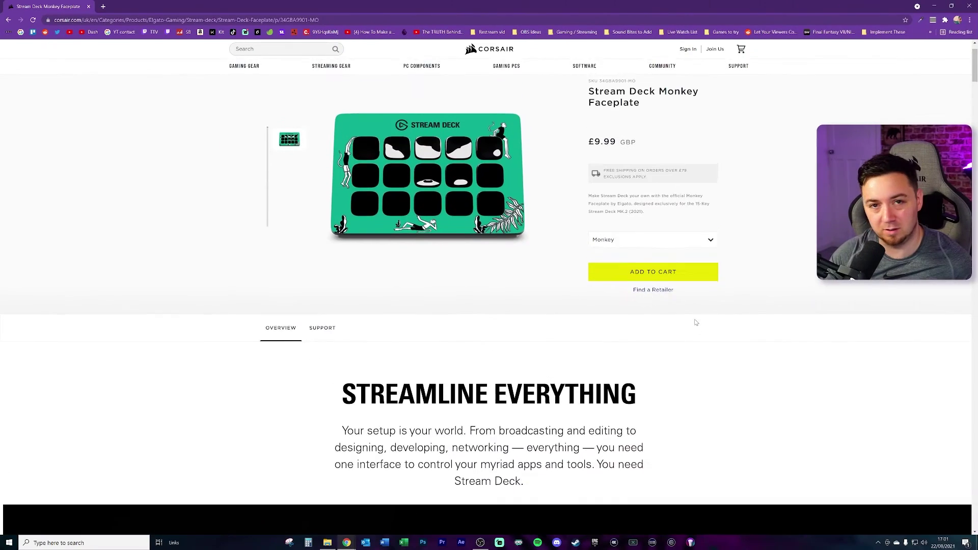
scroll(695, 322, up, 1)
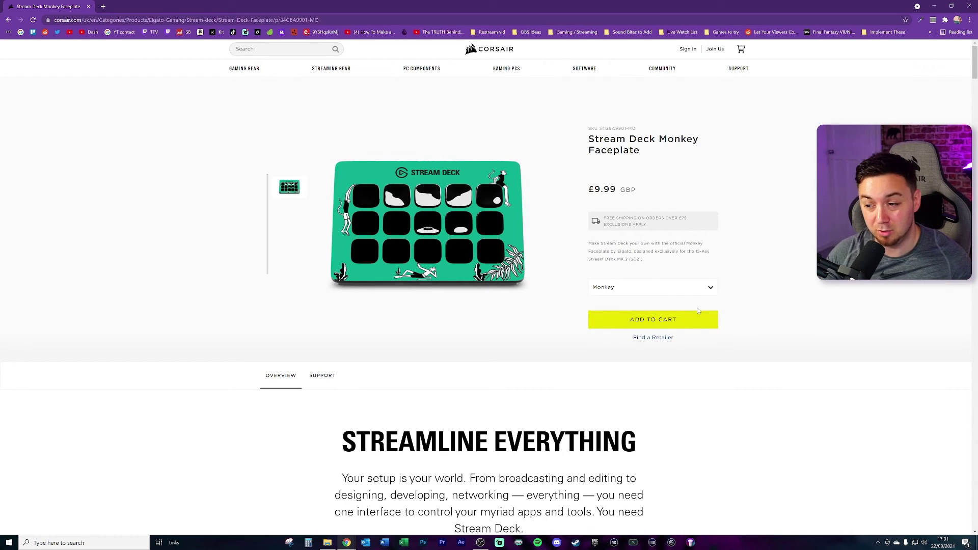
Scroll the Monkey Faceplate product page past the trailer video to the Take Control section
scroll(695, 322, down, 4)
scroll(696, 320, down, 6)
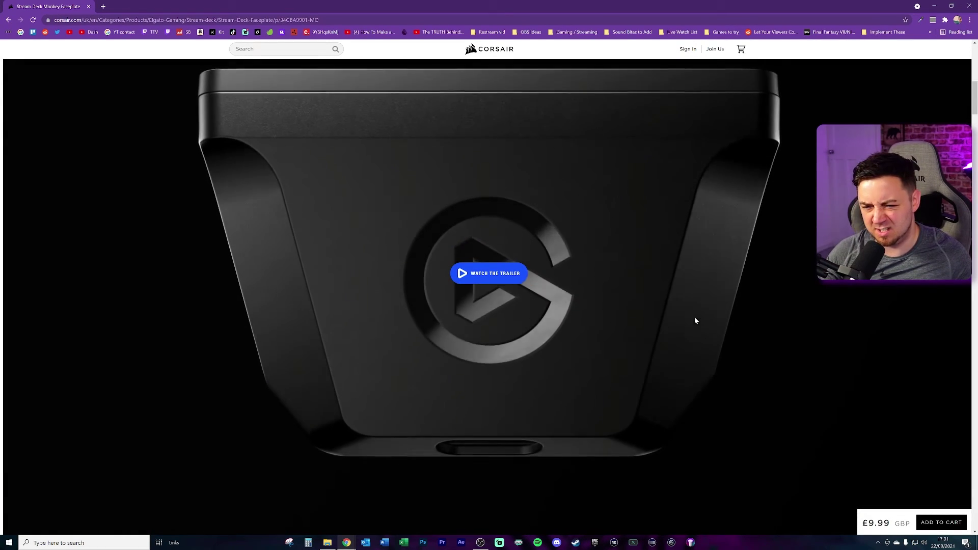
scroll(695, 320, down, 1)
scroll(695, 317, down, 2)
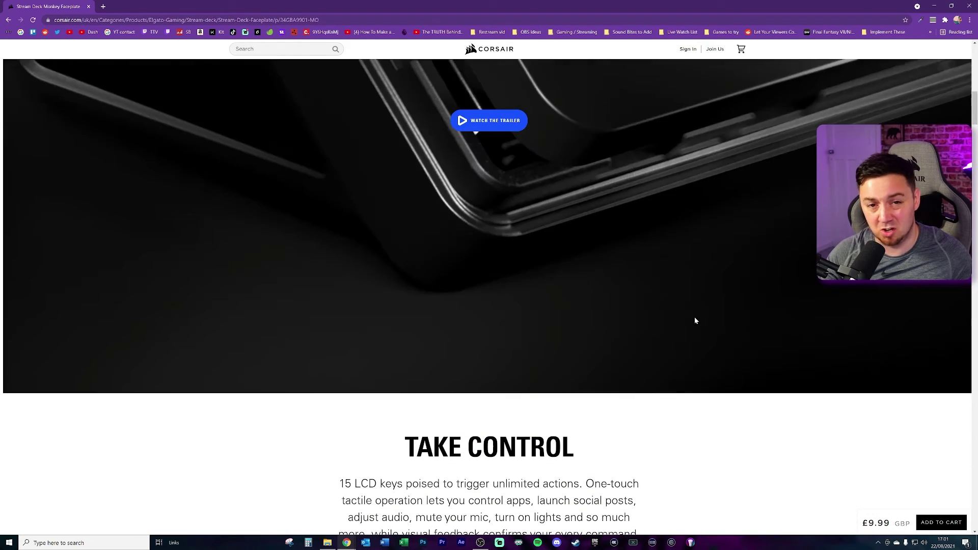
scroll(693, 316, up, 5)
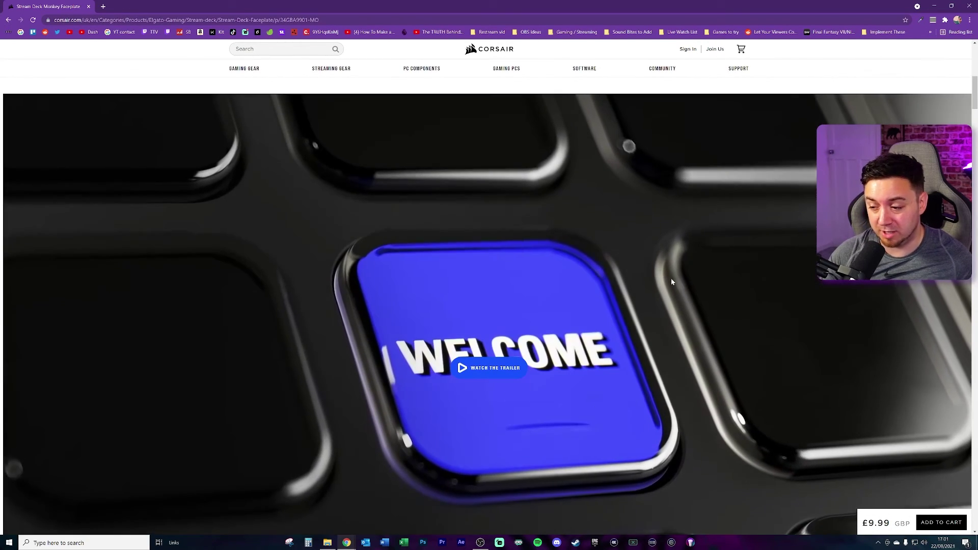